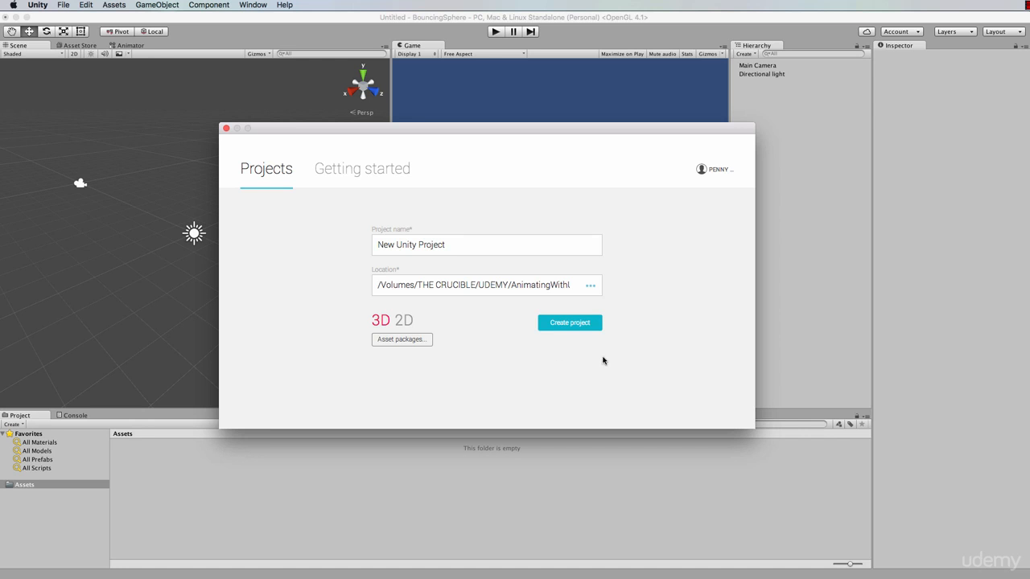
Close the project launcher dialog
{"action": "left_click", "coordinate": [347, 19]}
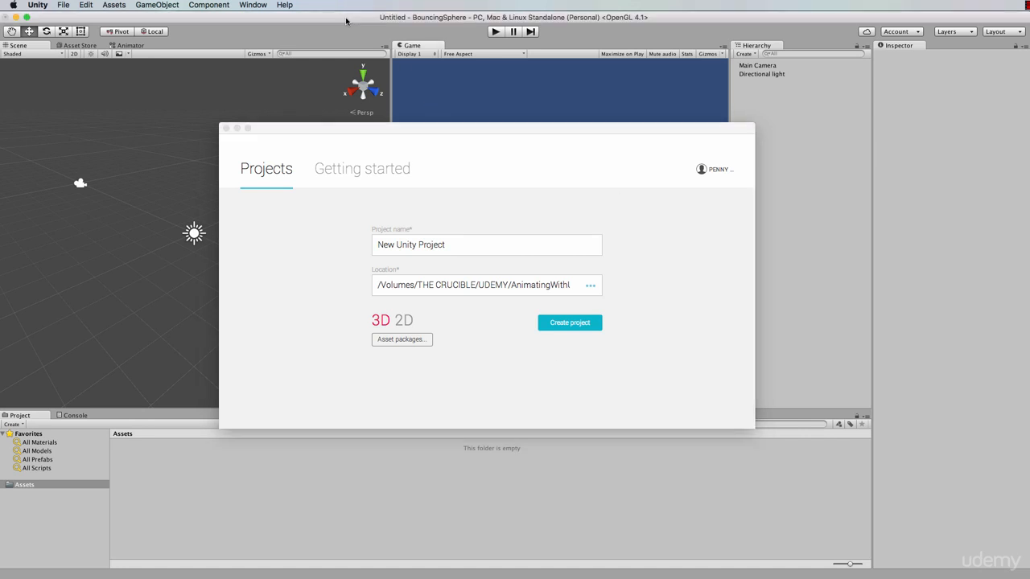
{"action": "left_click", "coordinate": [227, 129]}
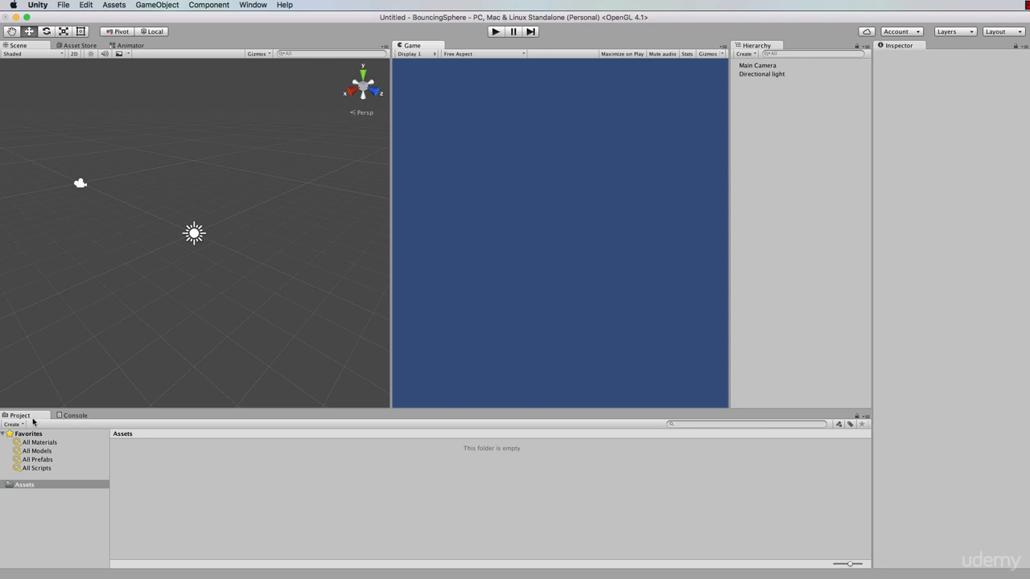
Undock the Project panel into a floating window, resize it, and close it
{"action": "left_click_drag", "start_coordinate": [39, 419], "coordinate": [339, 232]}
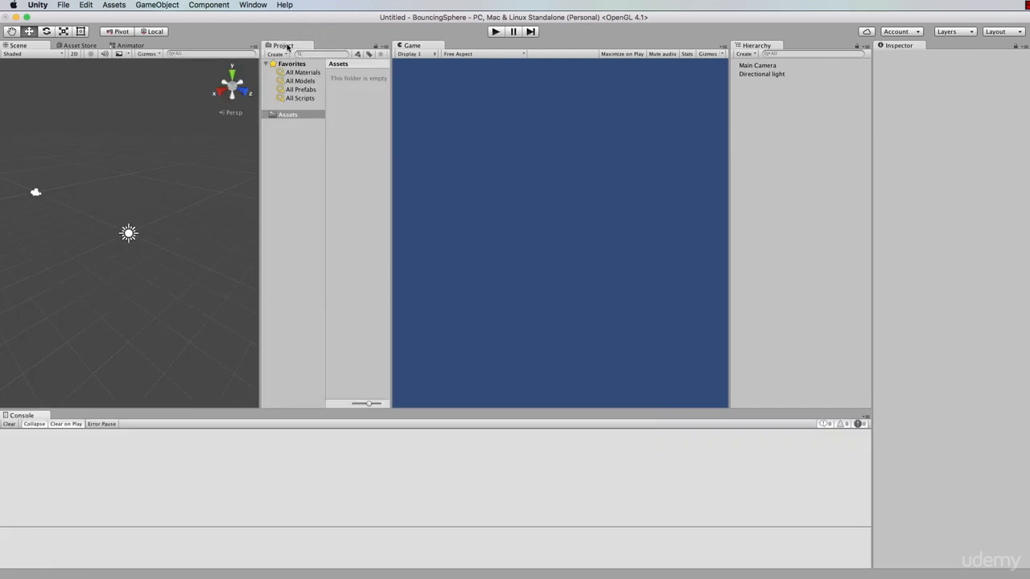
{"action": "left_click_drag", "start_coordinate": [288, 46], "coordinate": [469, 84]}
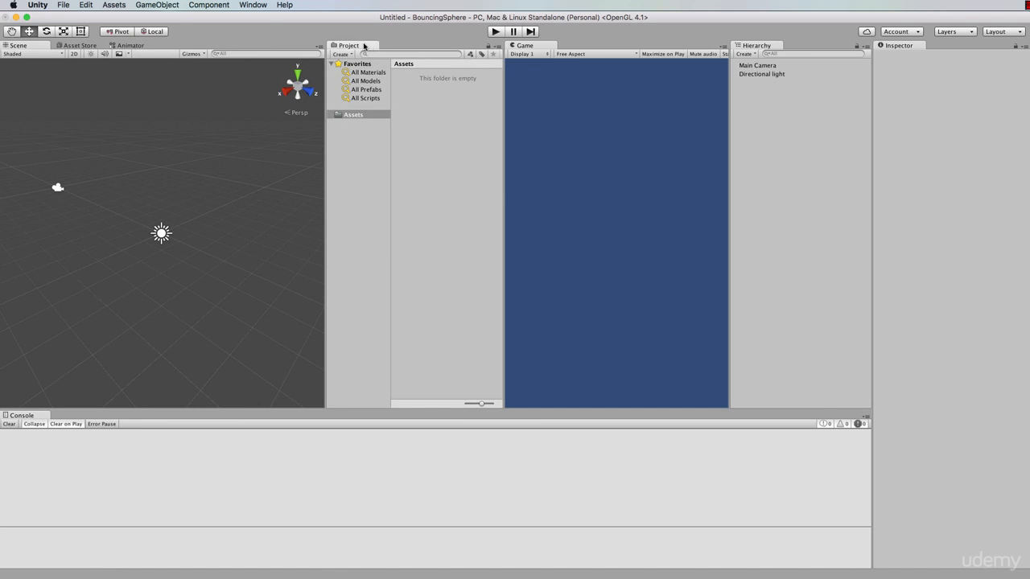
{"action": "left_click_drag", "start_coordinate": [370, 46], "coordinate": [582, 546]}
{"action": "left_click_drag", "start_coordinate": [574, 383], "coordinate": [463, 277]}
{"action": "left_click_drag", "start_coordinate": [397, 200], "coordinate": [287, 75]}
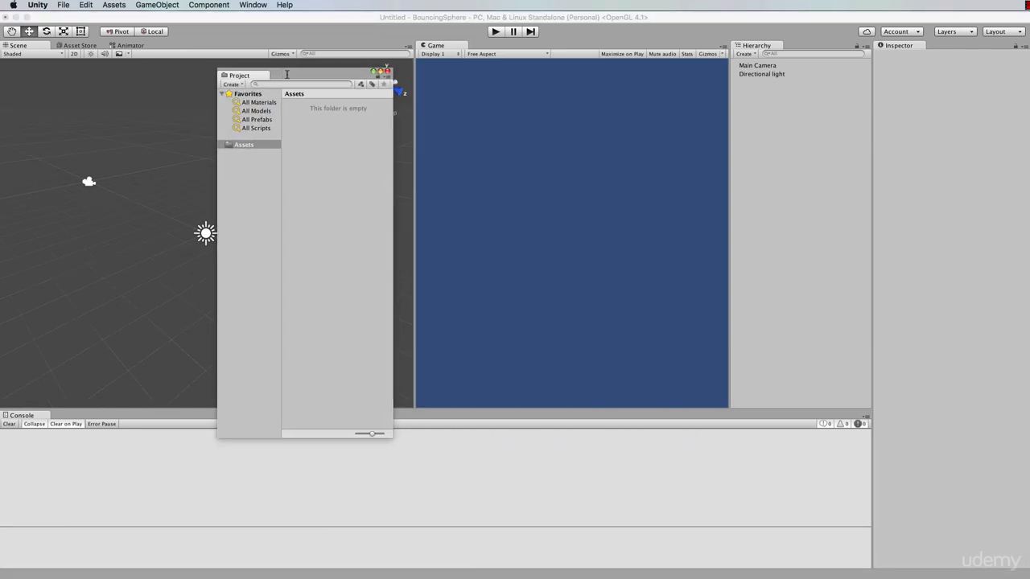
{"action": "left_click_drag", "start_coordinate": [391, 437], "coordinate": [971, 545]}
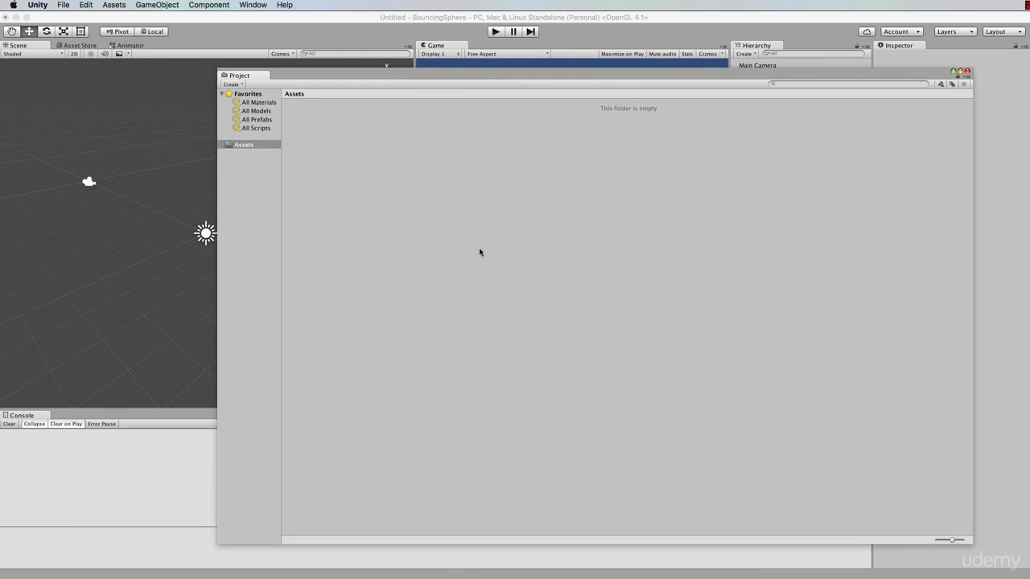
{"action": "left_click", "coordinate": [344, 39]}
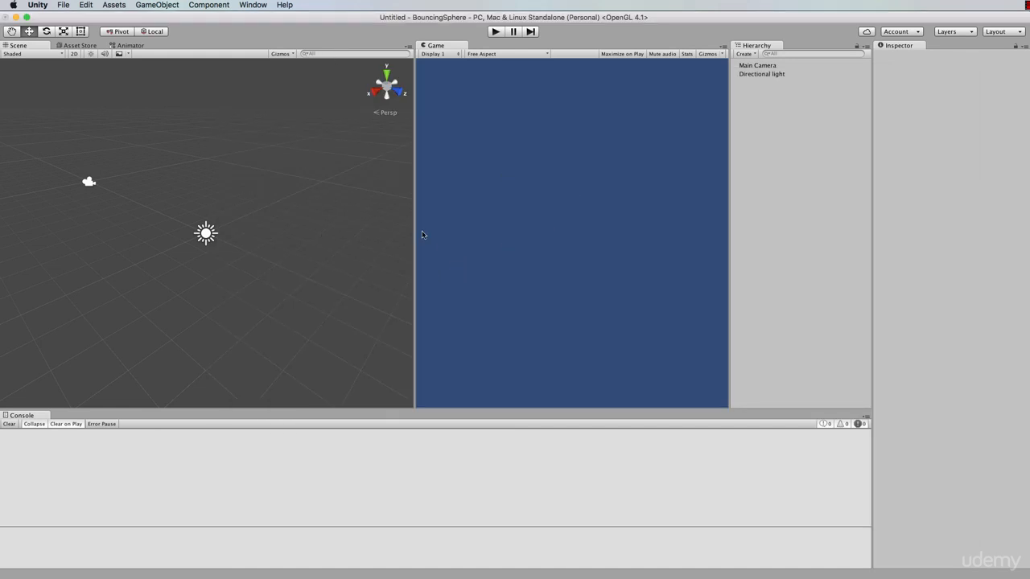
Reopen the Project panel and dock it beside the Console tab at the bottom
{"action": "left_click", "coordinate": [251, 5]}
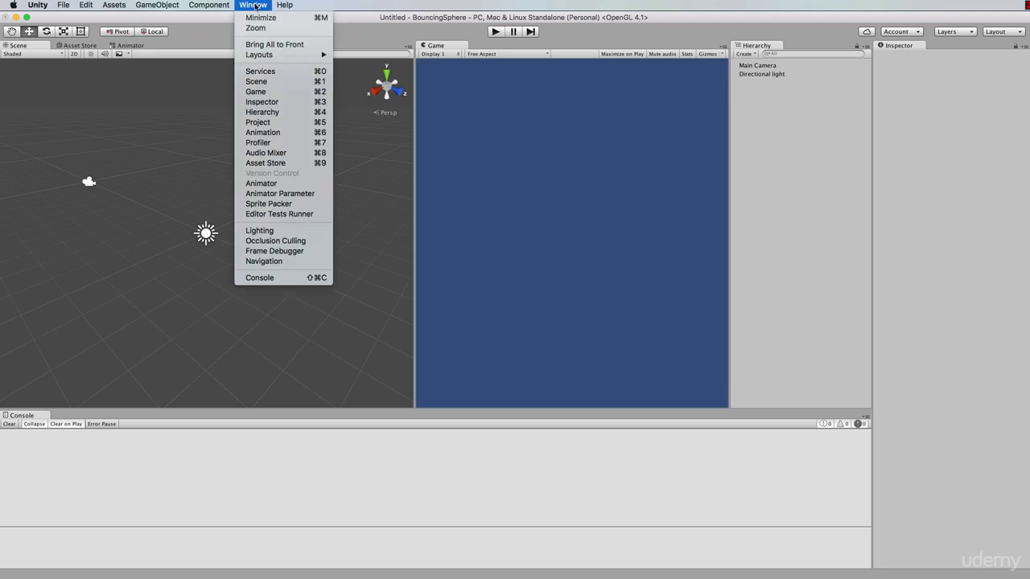
{"action": "left_click", "coordinate": [263, 125]}
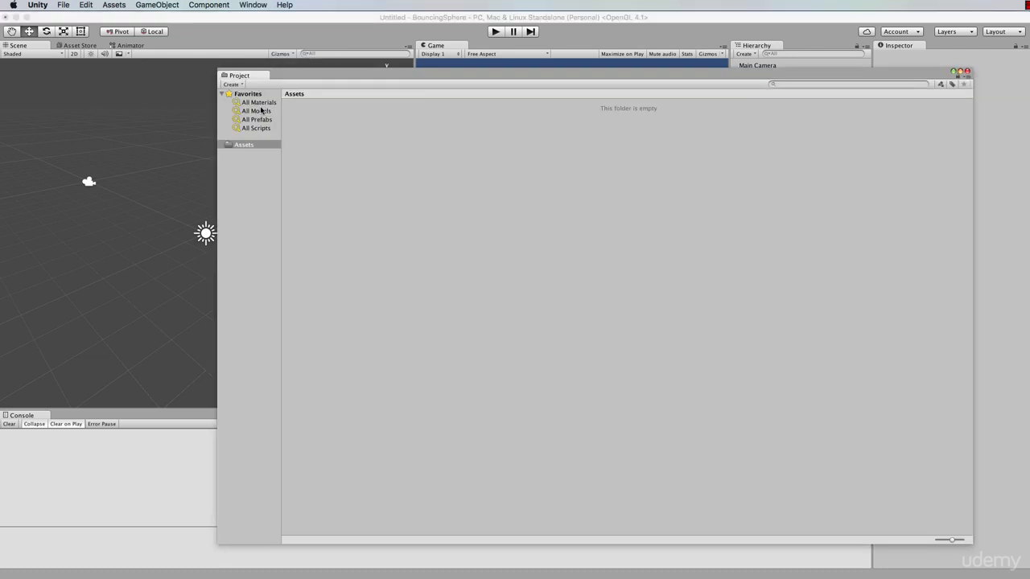
{"action": "left_click_drag", "start_coordinate": [246, 76], "coordinate": [69, 416]}
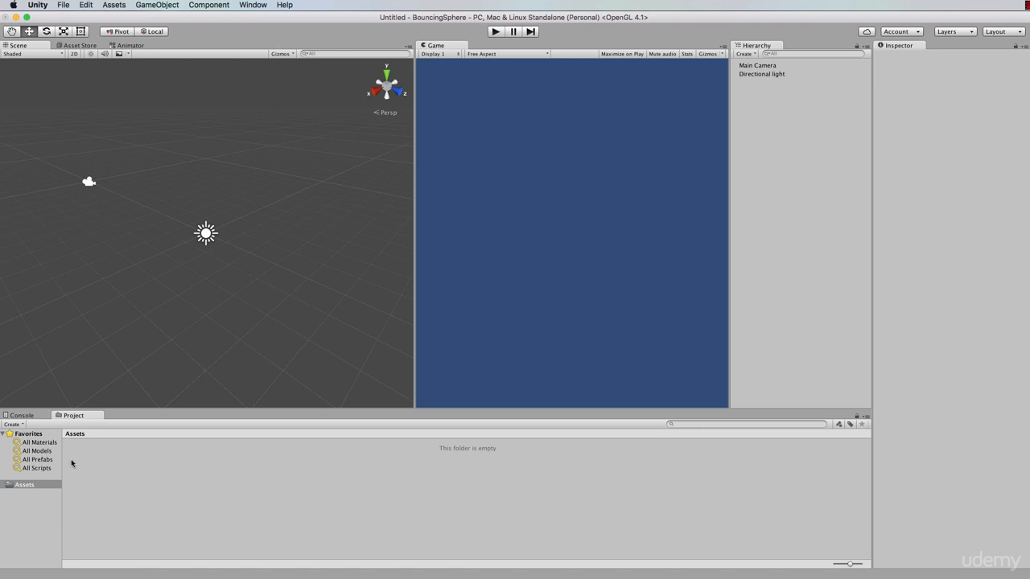
Select the Assets folder and open its Create menu to view the asset types
{"action": "left_click", "coordinate": [21, 486]}
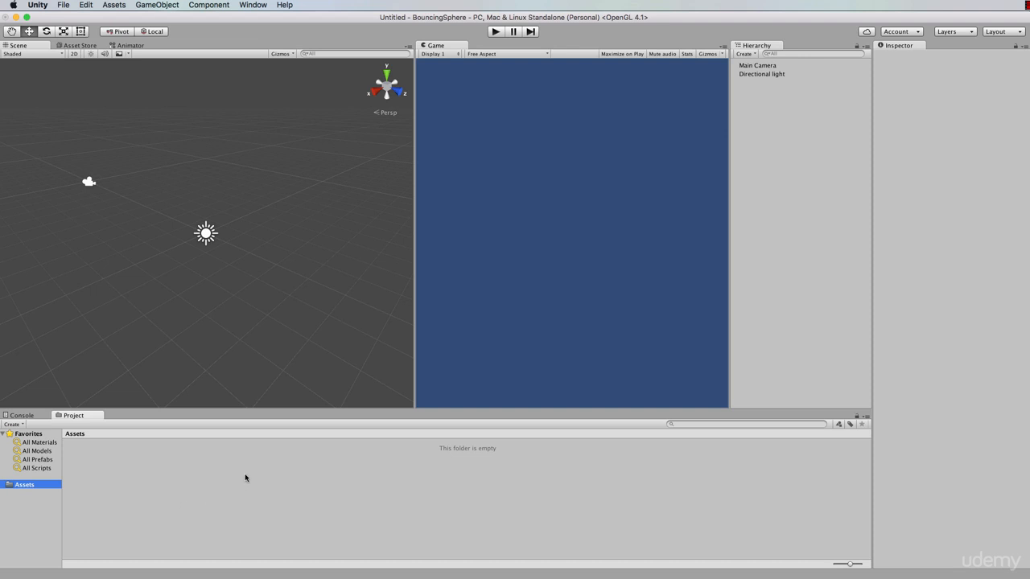
{"action": "right_click", "coordinate": [146, 466]}
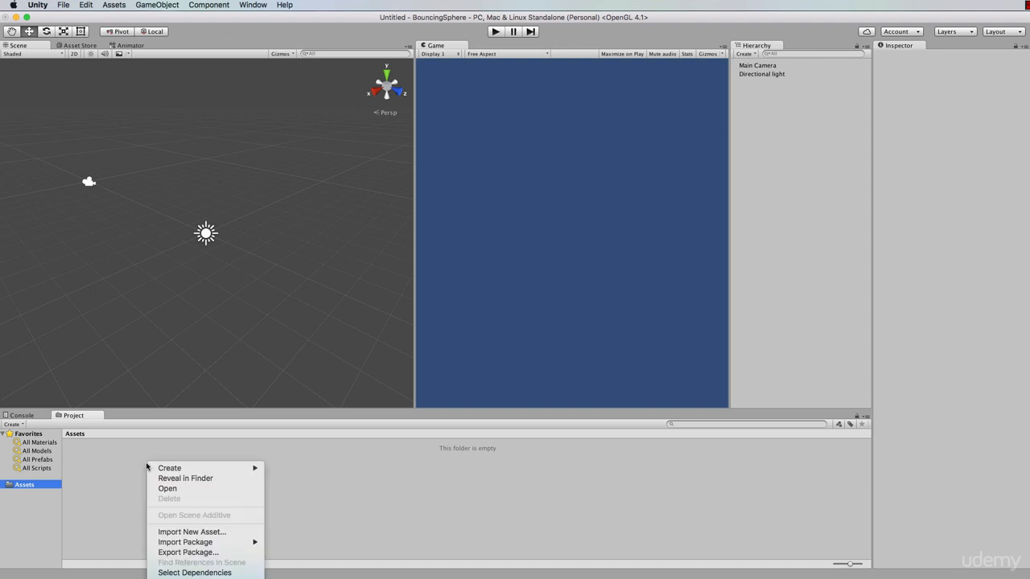
{"action": "mouse_move", "coordinate": [178, 470]}
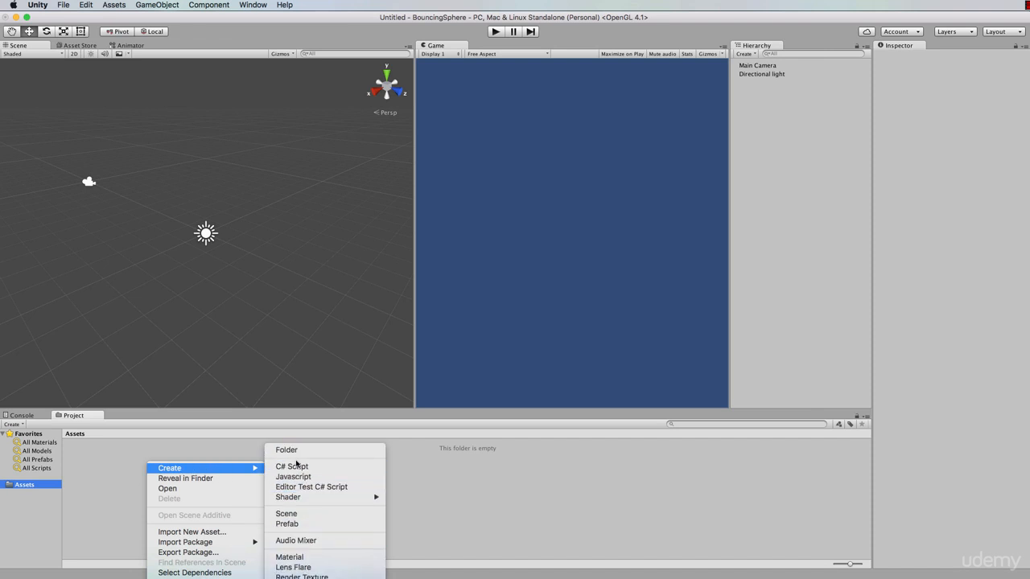
{"action": "left_click", "coordinate": [200, 447]}
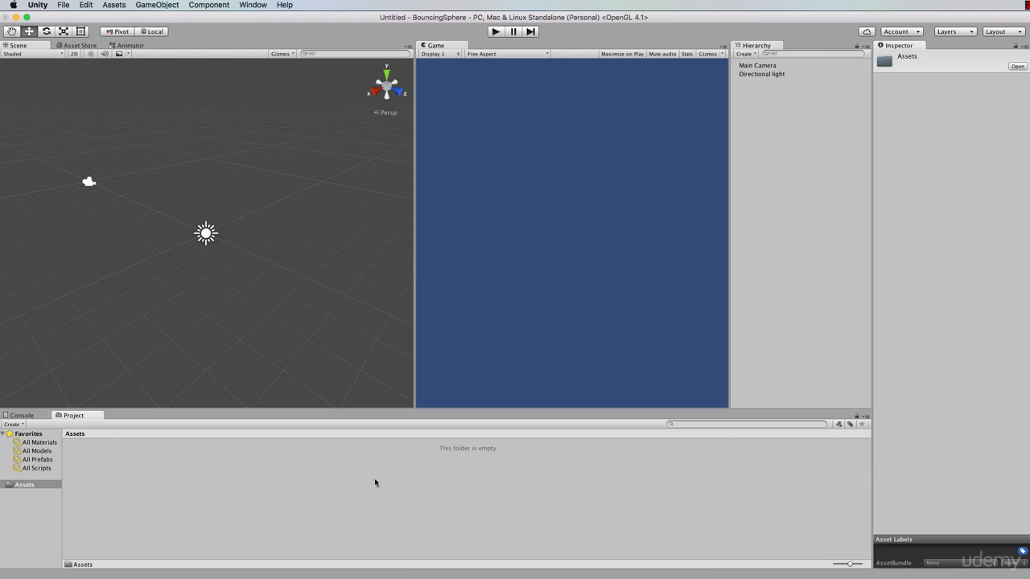
Select the Main Camera and the Directional light in turn to inspect their properties
{"action": "left_click", "coordinate": [768, 66]}
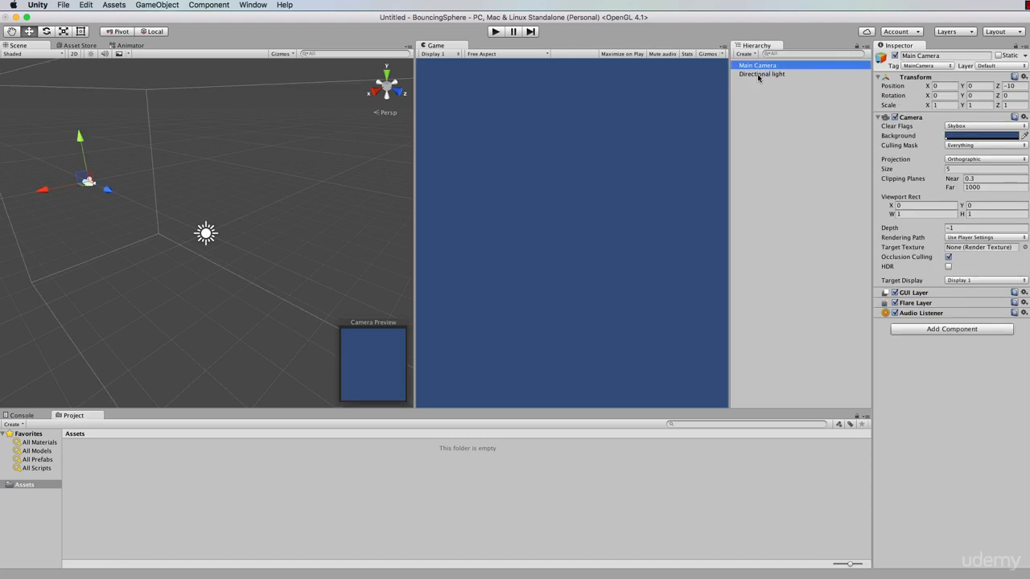
{"action": "left_click", "coordinate": [760, 75]}
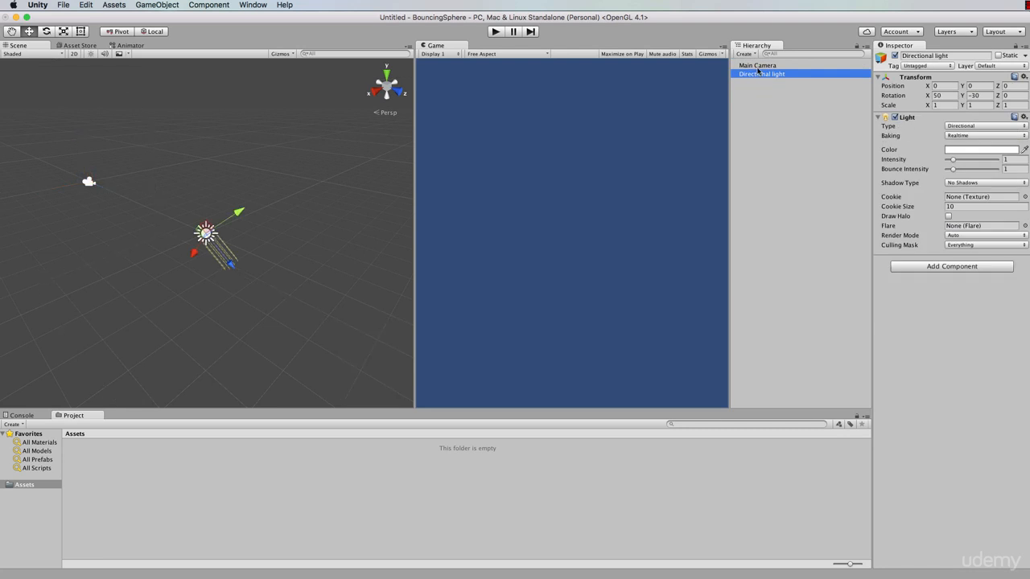
{"action": "left_click", "coordinate": [762, 67]}
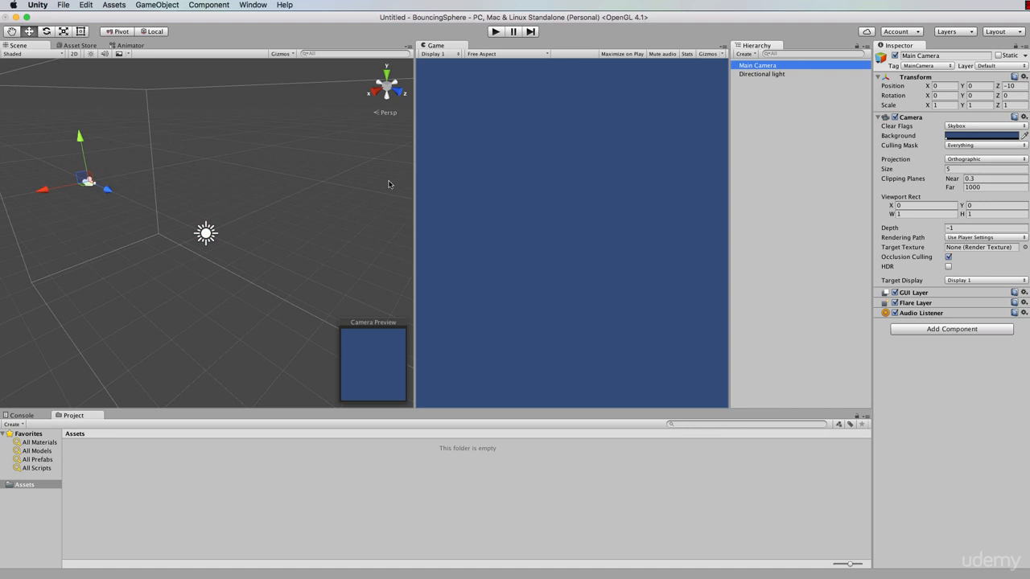
{"action": "left_click", "coordinate": [762, 74]}
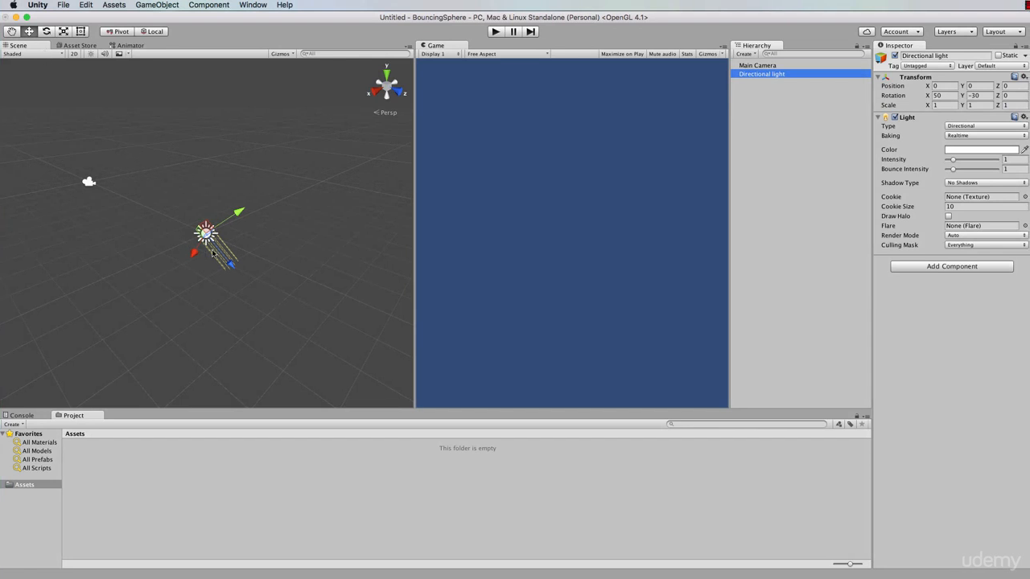
Navigate the Scene view around the Directional light by orbiting, zooming and panning
{"action": "left_click_drag", "start_coordinate": [266, 213], "coordinate": [308, 269], "text": "alt"}
{"action": "scroll", "coordinate": [285, 268], "scroll_direction": "up", "scroll_amount": 6}
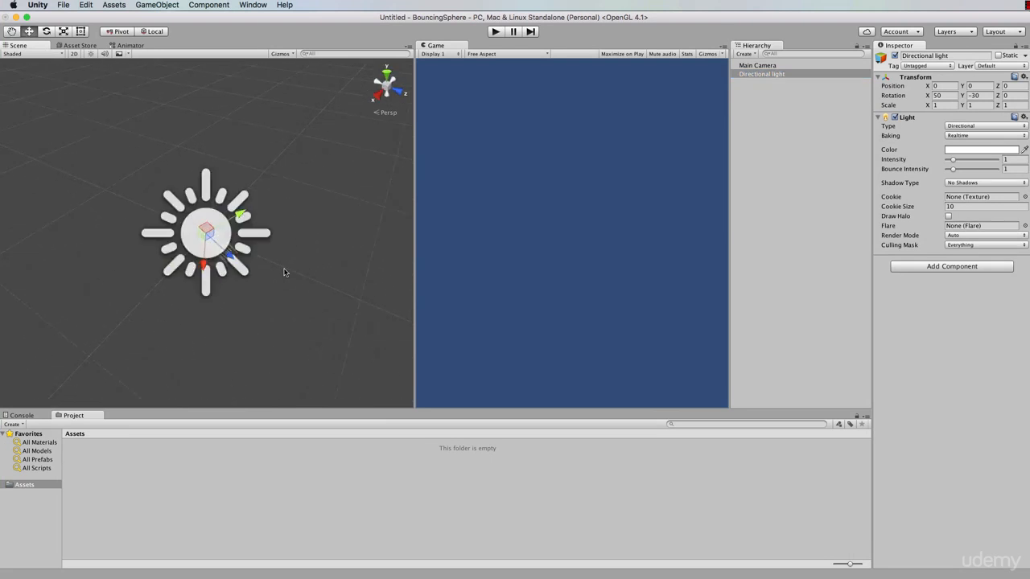
{"action": "scroll", "coordinate": [285, 268], "scroll_direction": "down", "scroll_amount": 8}
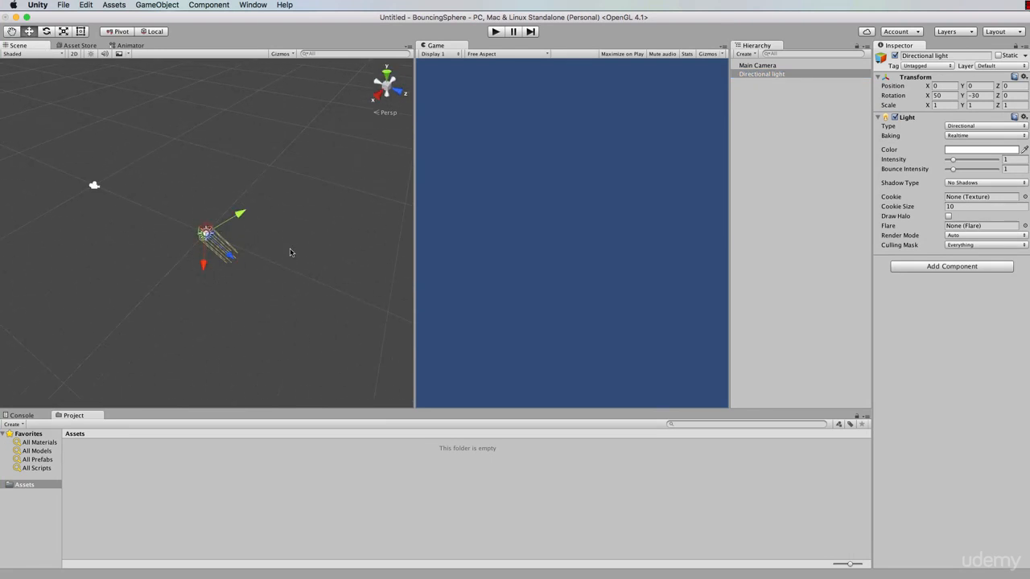
{"action": "left_click_drag", "start_coordinate": [294, 251], "coordinate": [287, 180], "text": "alt"}
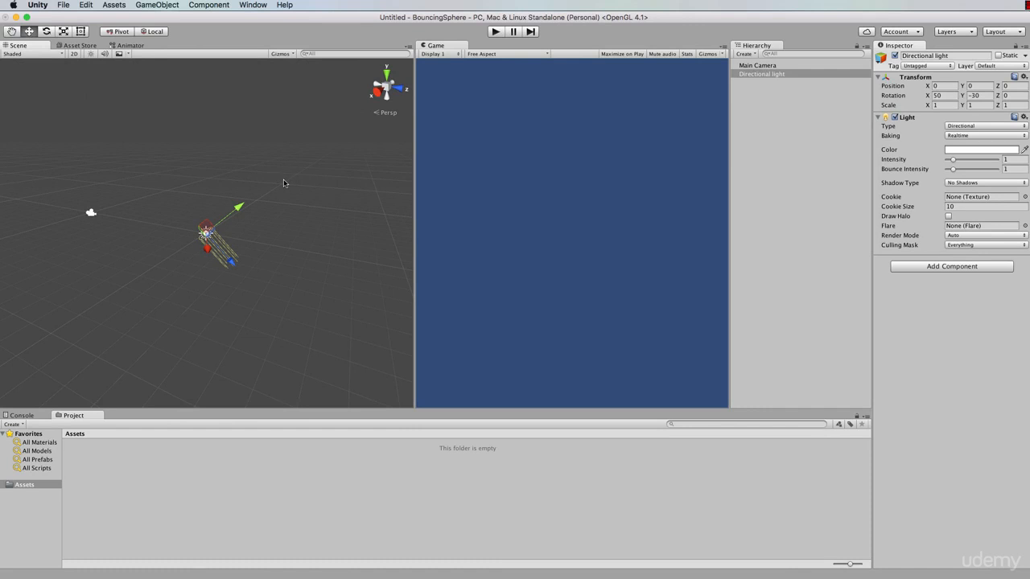
{"action": "key", "text": "q"}
{"action": "left_click_drag", "start_coordinate": [305, 186], "coordinate": [281, 233]}
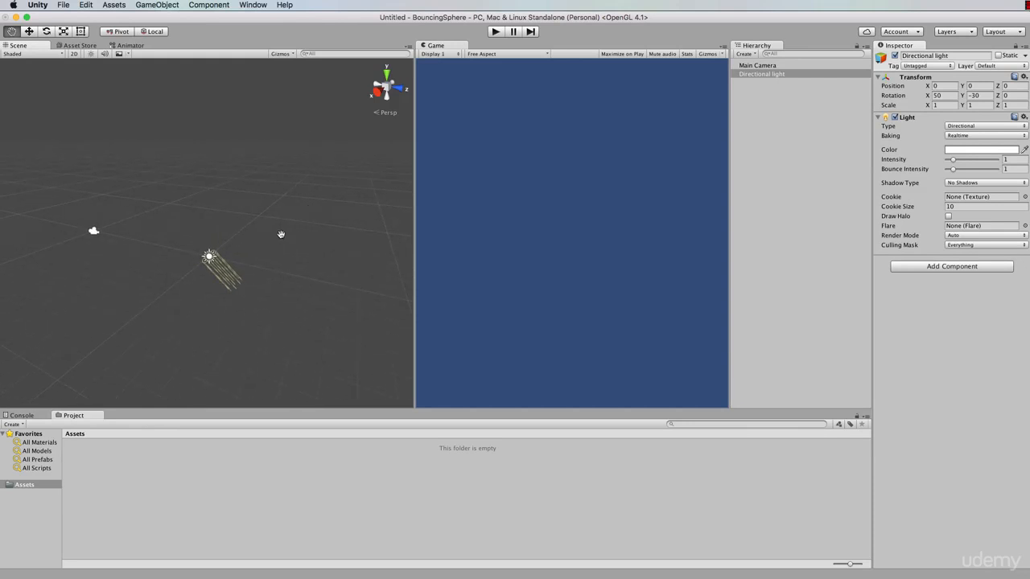
{"action": "scroll", "coordinate": [220, 293], "scroll_direction": "up", "scroll_amount": 5}
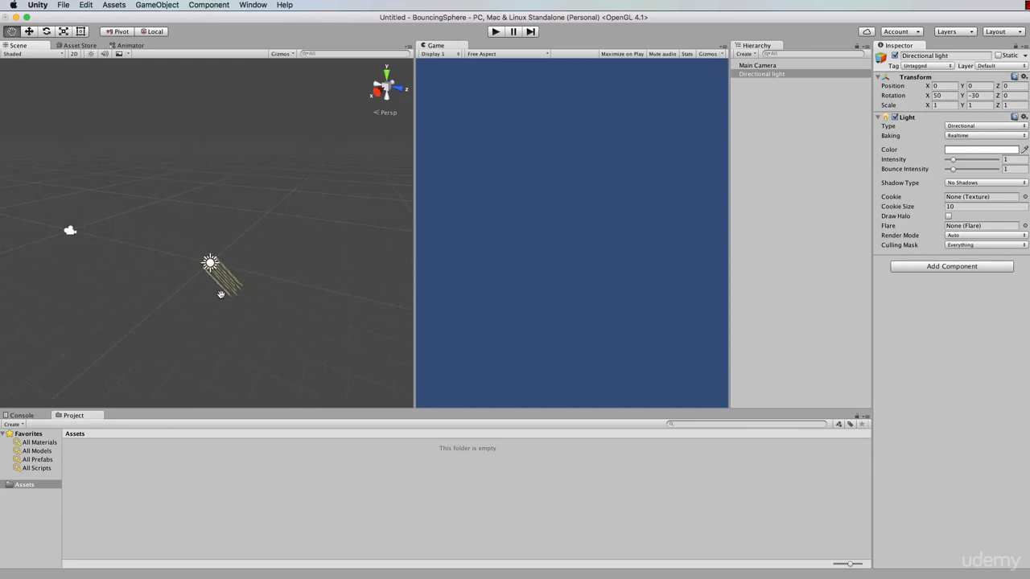
{"action": "scroll", "coordinate": [220, 294], "scroll_direction": "up", "scroll_amount": 3}
{"action": "scroll", "coordinate": [220, 294], "scroll_direction": "down", "scroll_amount": 5}
{"action": "left_click_drag", "start_coordinate": [220, 294], "coordinate": [268, 324], "text": "alt"}
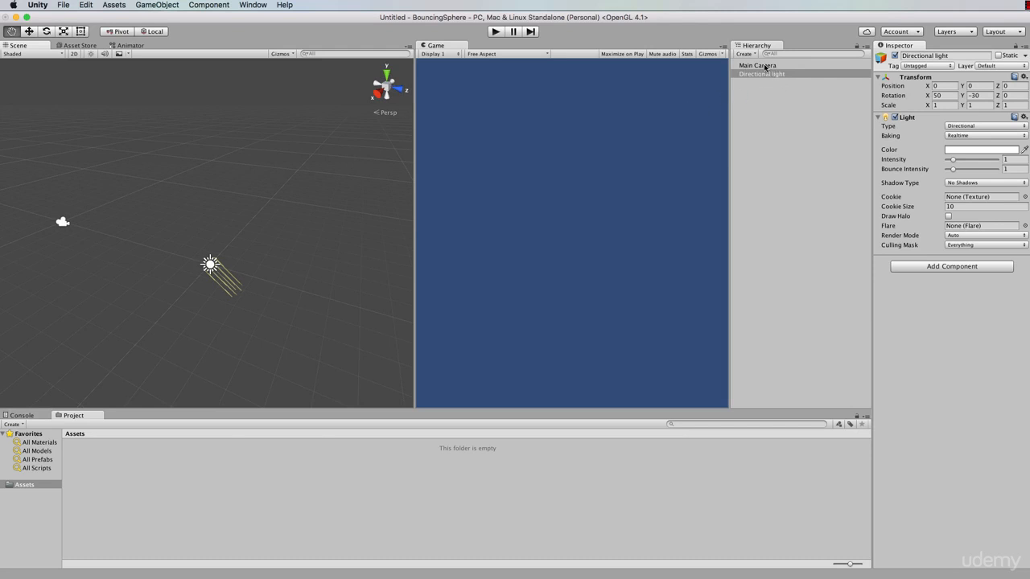
Select the Main Camera and frame it in the Scene view
{"action": "left_click", "coordinate": [763, 65]}
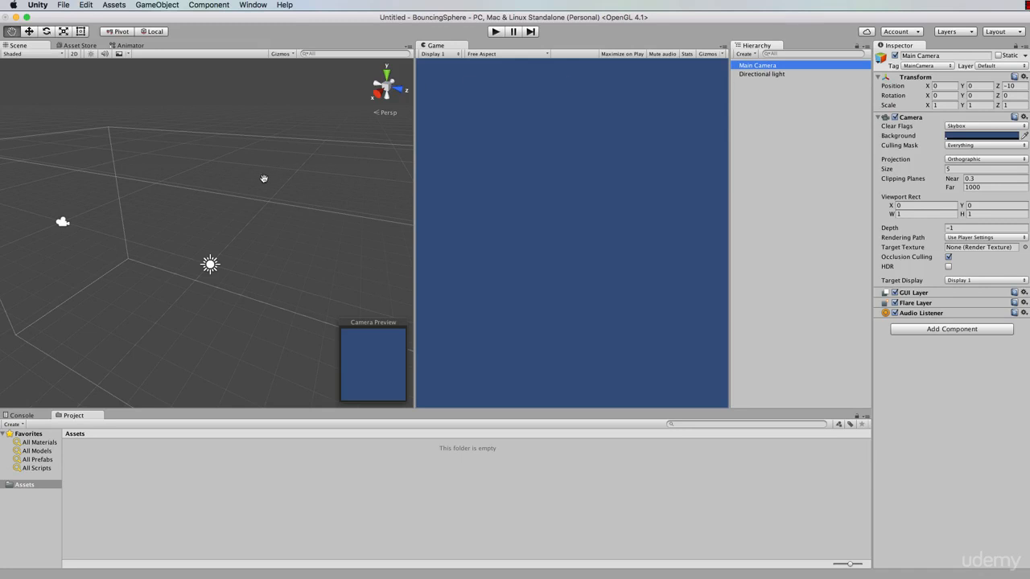
{"action": "key", "text": "f"}
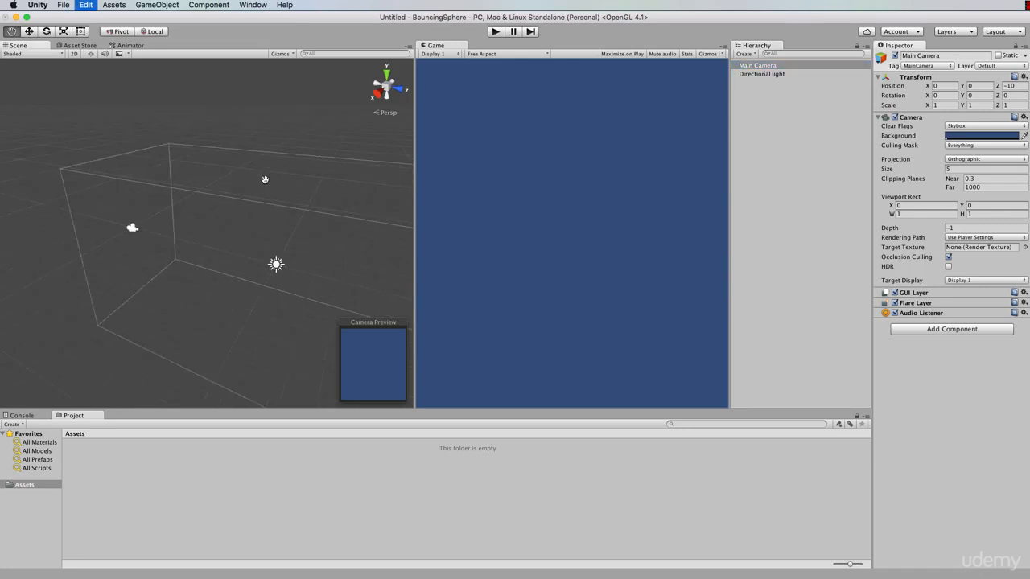
{"action": "scroll", "coordinate": [200, 260], "scroll_direction": "up", "scroll_amount": 10}
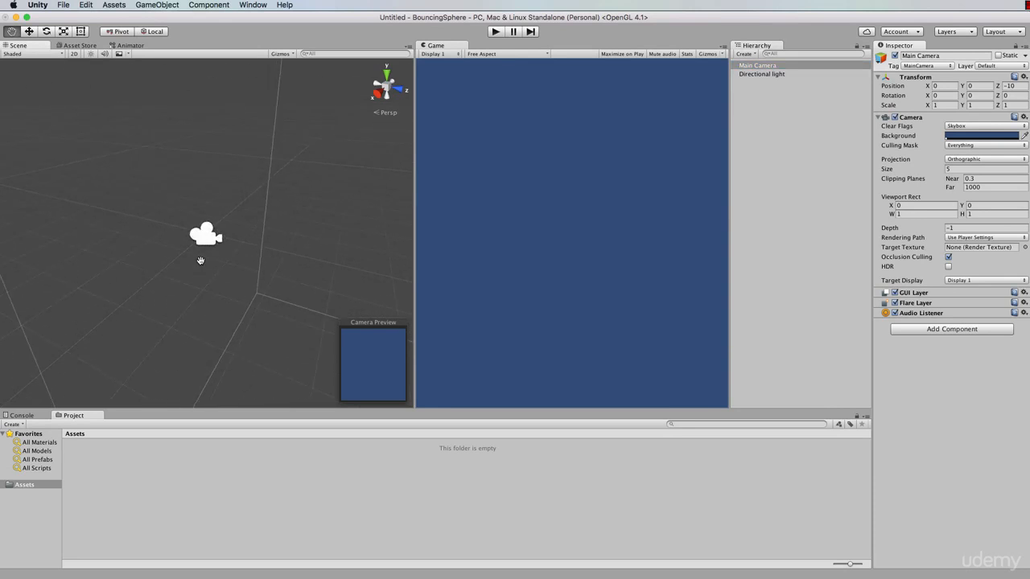
{"action": "scroll", "coordinate": [201, 261], "scroll_direction": "down", "scroll_amount": 7}
{"action": "scroll", "coordinate": [200, 261], "scroll_direction": "down", "scroll_amount": 10}
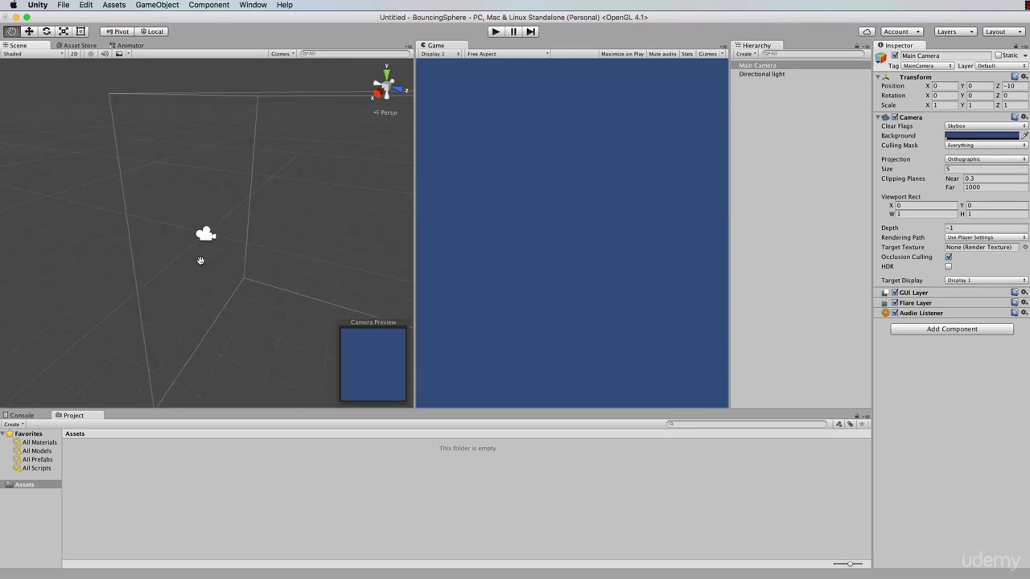
{"action": "scroll", "coordinate": [200, 261], "scroll_direction": "up", "scroll_amount": 5}
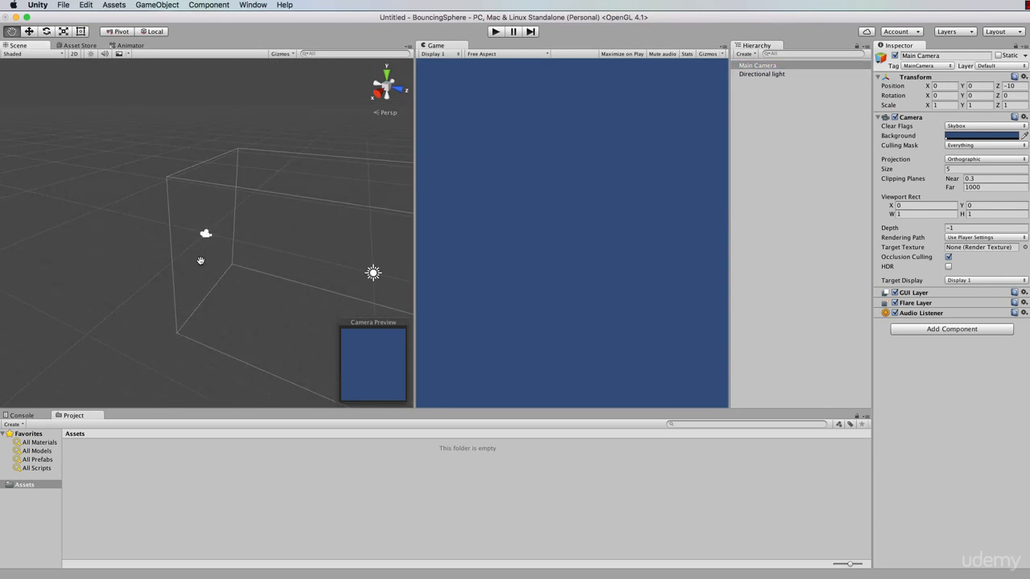
Deselect everything and create a 3D Sphere object in the Hierarchy
{"action": "left_click", "coordinate": [451, 47]}
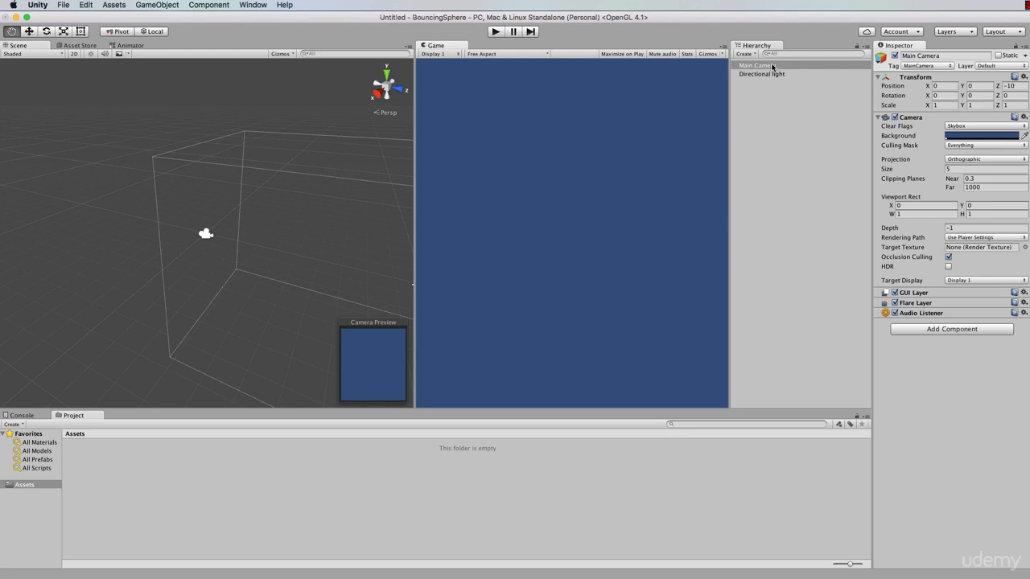
{"action": "left_click", "coordinate": [772, 155]}
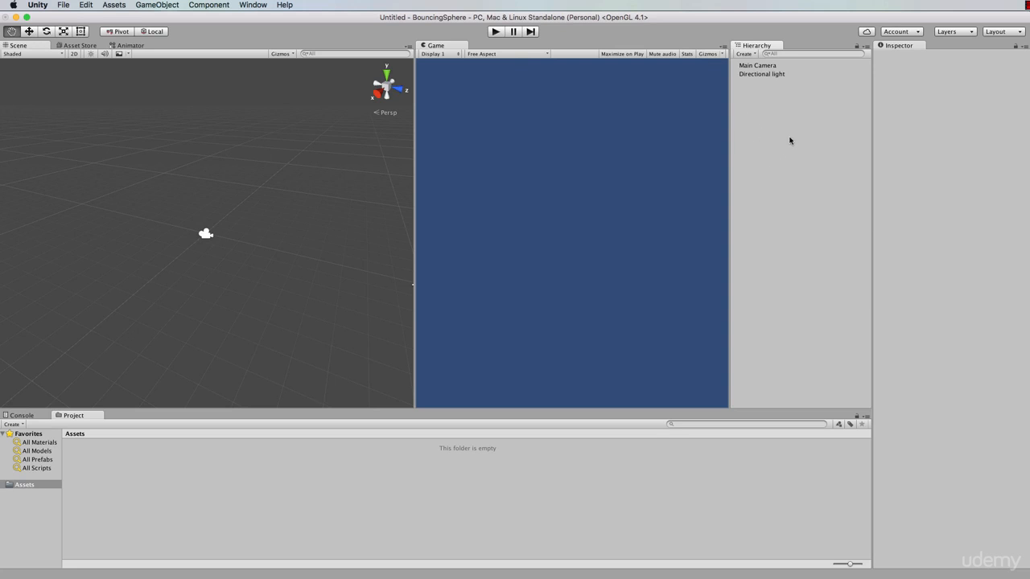
{"action": "right_click", "coordinate": [752, 130]}
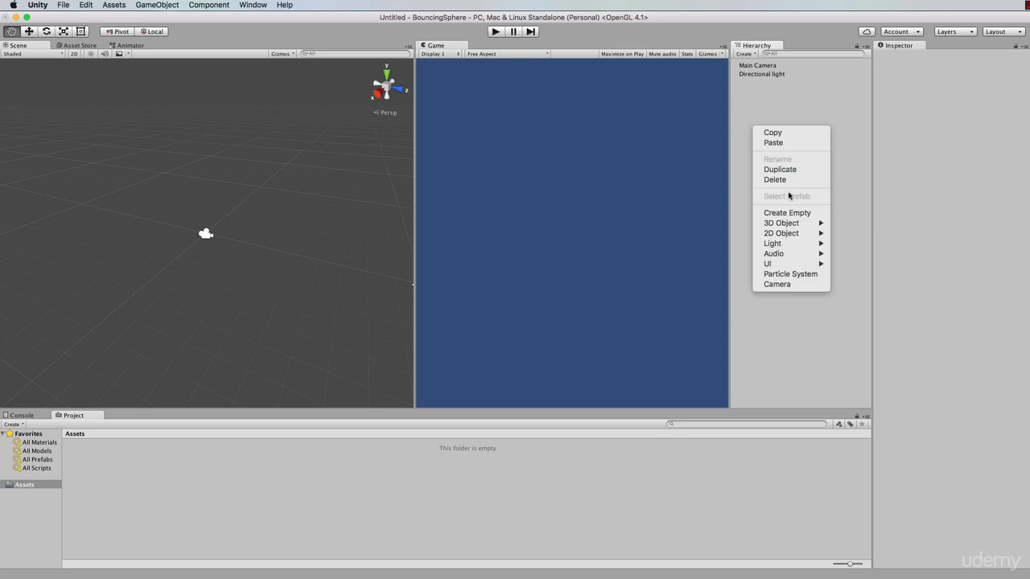
{"action": "mouse_move", "coordinate": [788, 225]}
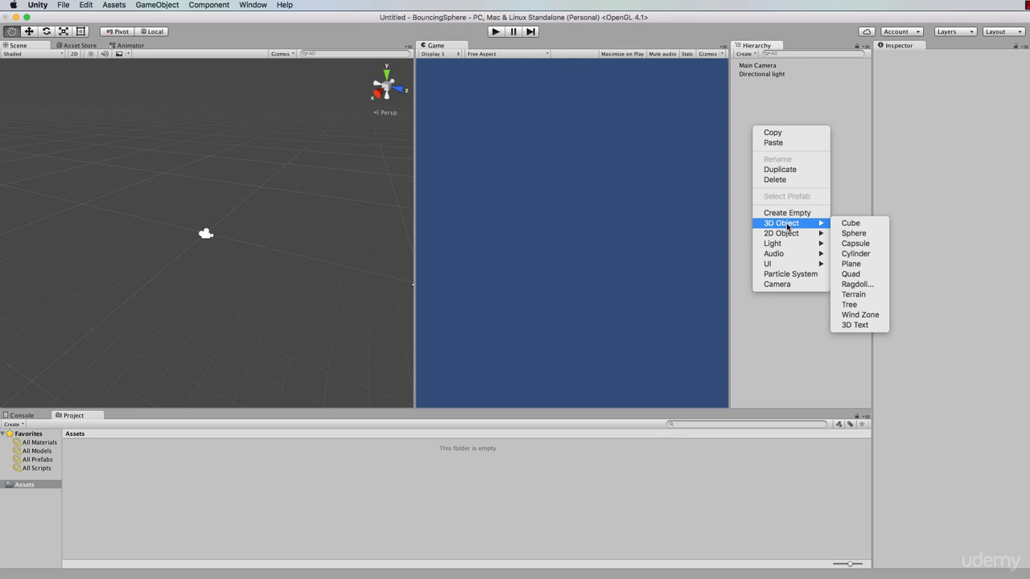
{"action": "left_click", "coordinate": [855, 233]}
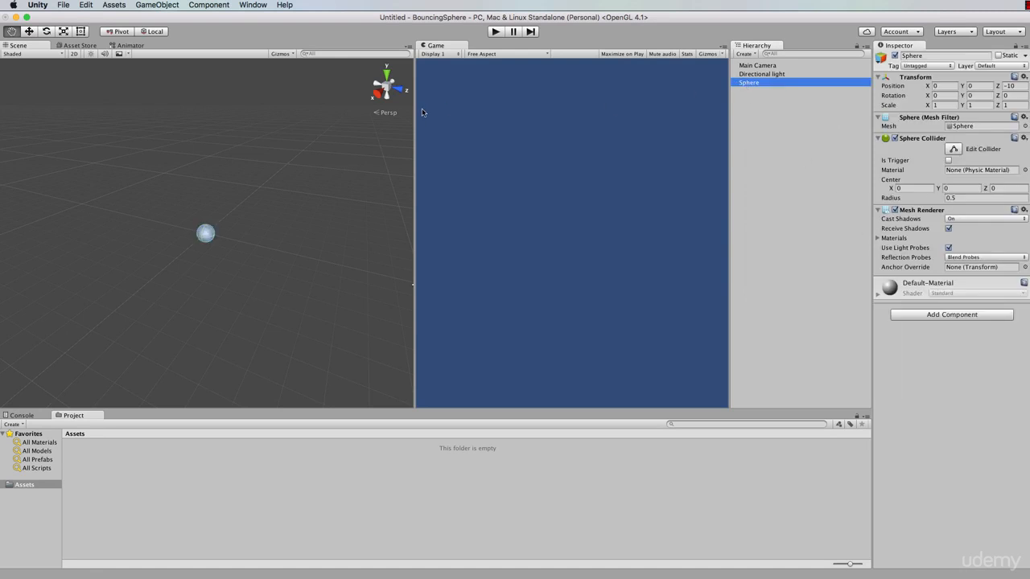
{"action": "scroll", "coordinate": [205, 244], "scroll_direction": "up", "scroll_amount": 3}
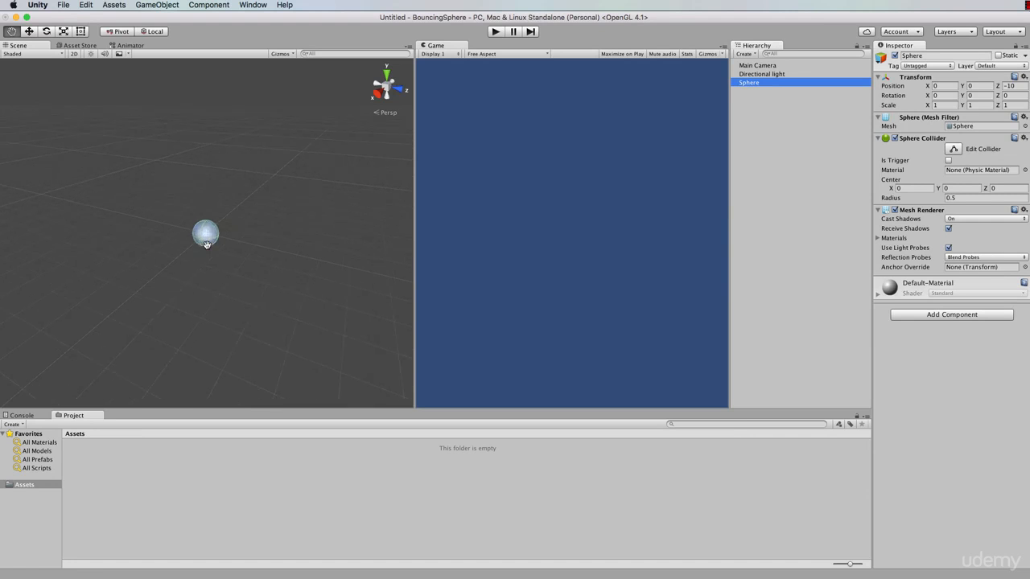
Switch to the Move tool and pull the Main Camera back along its Z axis to about -11.87
{"action": "scroll", "coordinate": [205, 243], "scroll_direction": "up", "scroll_amount": 5}
{"action": "scroll", "coordinate": [207, 244], "scroll_direction": "down", "scroll_amount": 2}
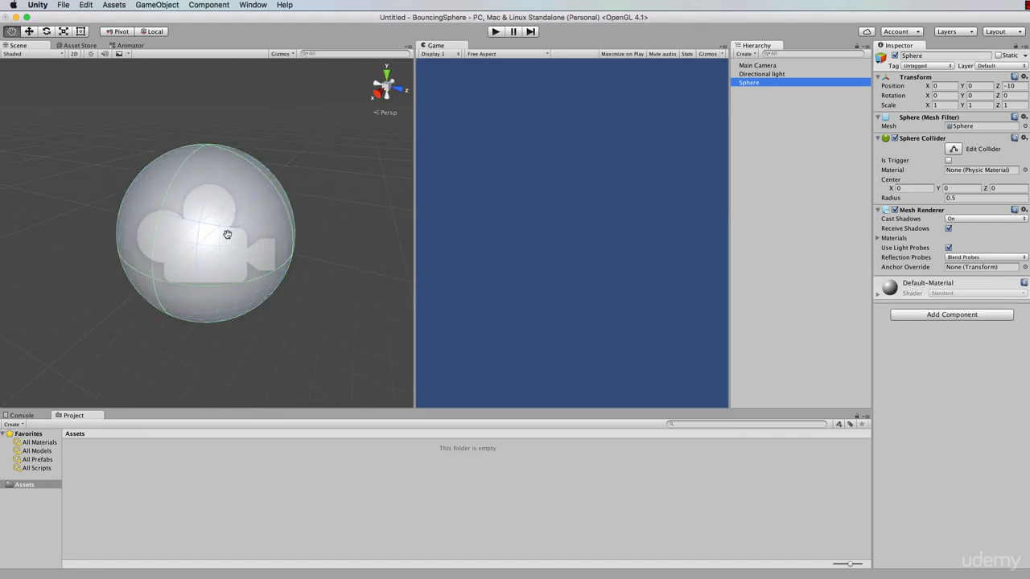
{"action": "scroll", "coordinate": [227, 234], "scroll_direction": "down", "scroll_amount": 3}
{"action": "scroll", "coordinate": [227, 234], "scroll_direction": "up", "scroll_amount": 3}
{"action": "scroll", "coordinate": [227, 234], "scroll_direction": "down", "scroll_amount": 3}
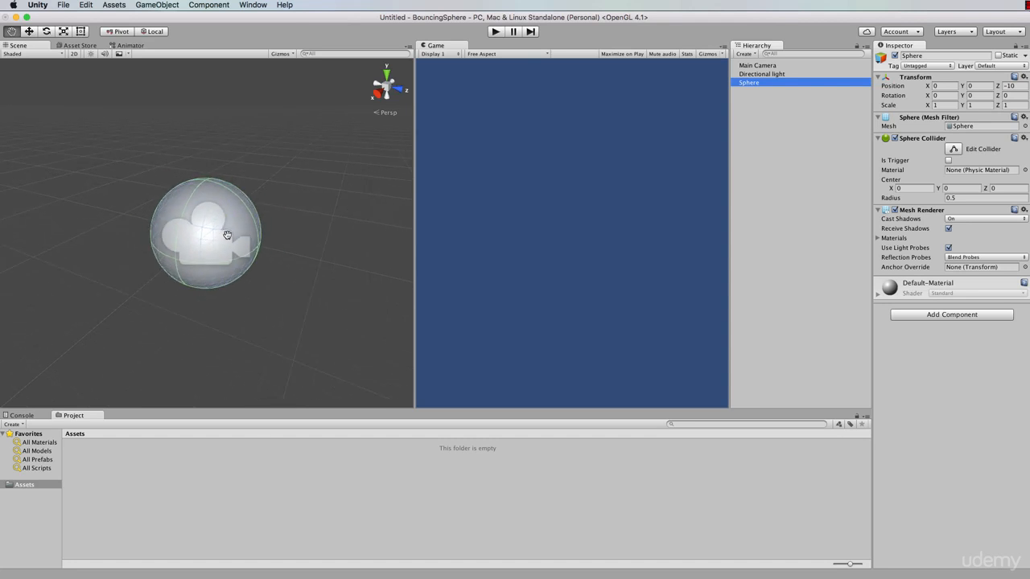
{"action": "scroll", "coordinate": [226, 236], "scroll_direction": "down", "scroll_amount": 1}
{"action": "scroll", "coordinate": [225, 237], "scroll_direction": "down", "scroll_amount": 1}
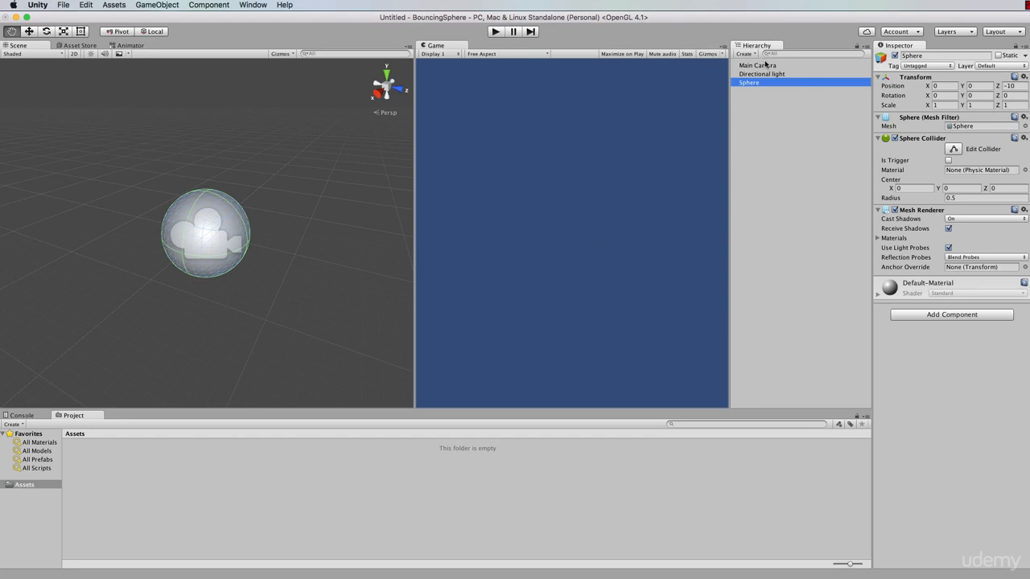
{"action": "left_click", "coordinate": [761, 66]}
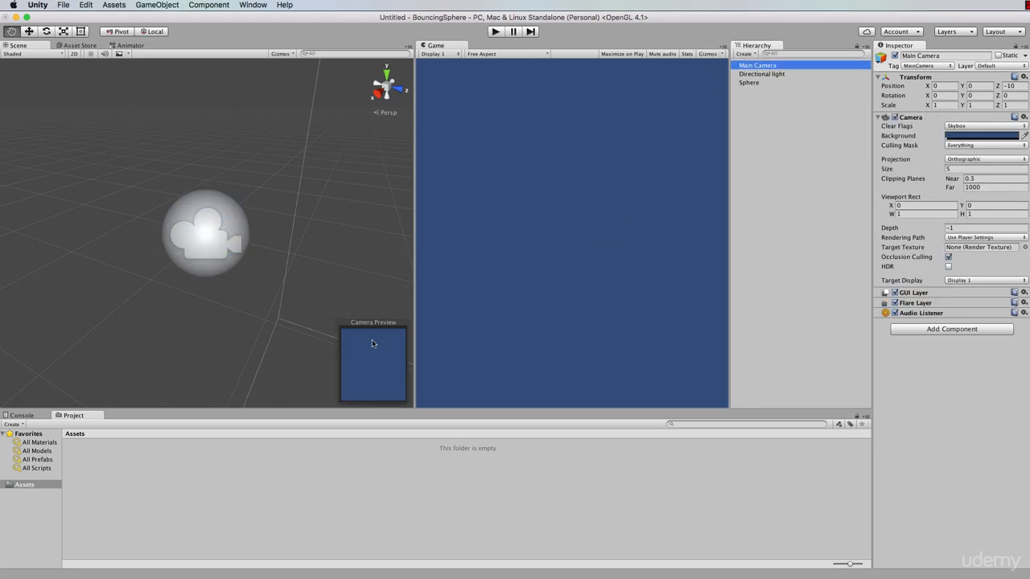
{"action": "key", "text": "w"}
{"action": "scroll", "coordinate": [265, 273], "scroll_direction": "down", "scroll_amount": 3}
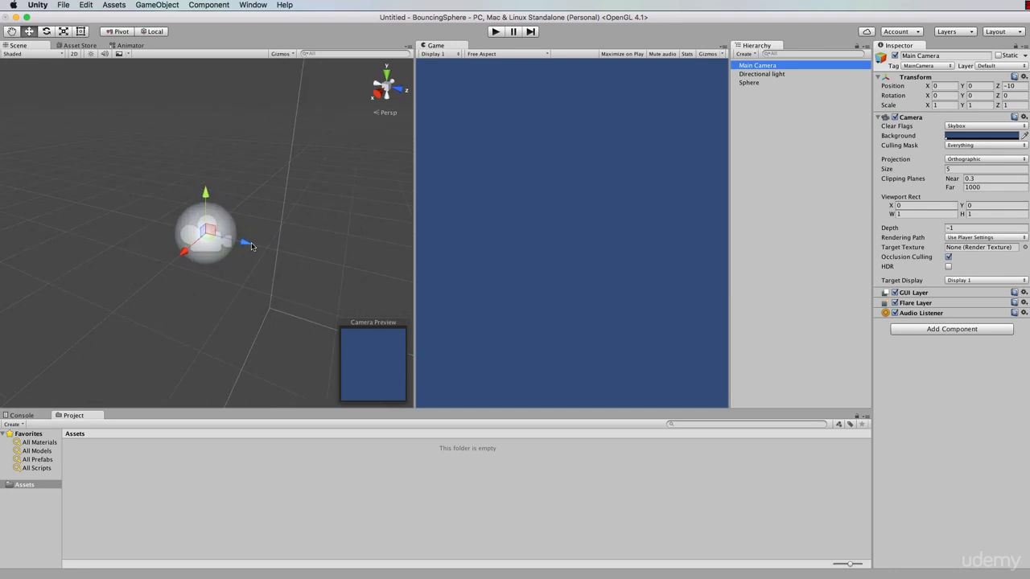
{"action": "left_click_drag", "start_coordinate": [251, 242], "coordinate": [129, 226]}
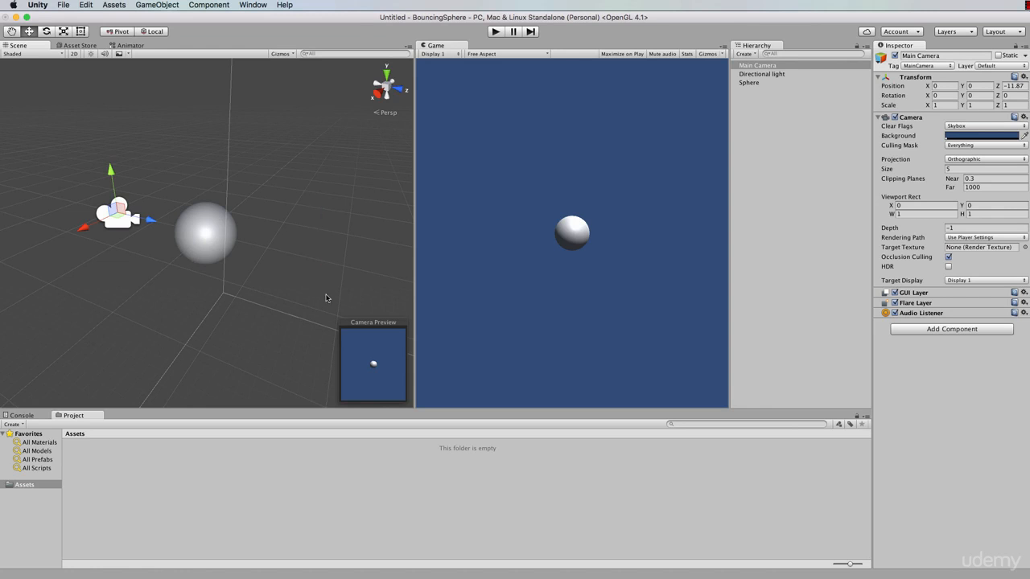
Select the Main Camera, Directional light and Sphere in turn to compare their properties
{"action": "left_click_drag", "start_coordinate": [315, 248], "coordinate": [325, 283], "text": "alt"}
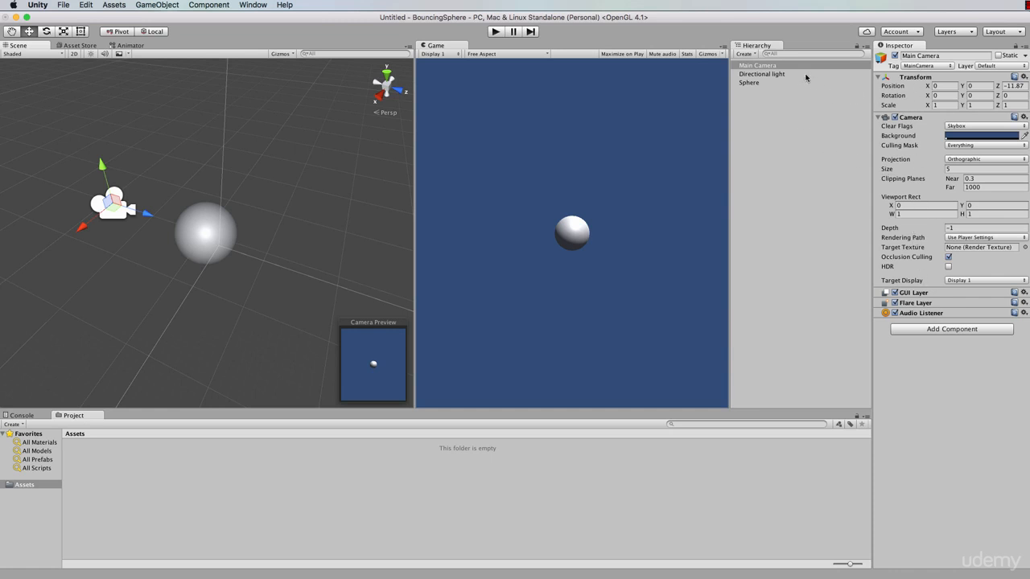
{"action": "left_click", "coordinate": [761, 67]}
{"action": "left_click", "coordinate": [758, 75]}
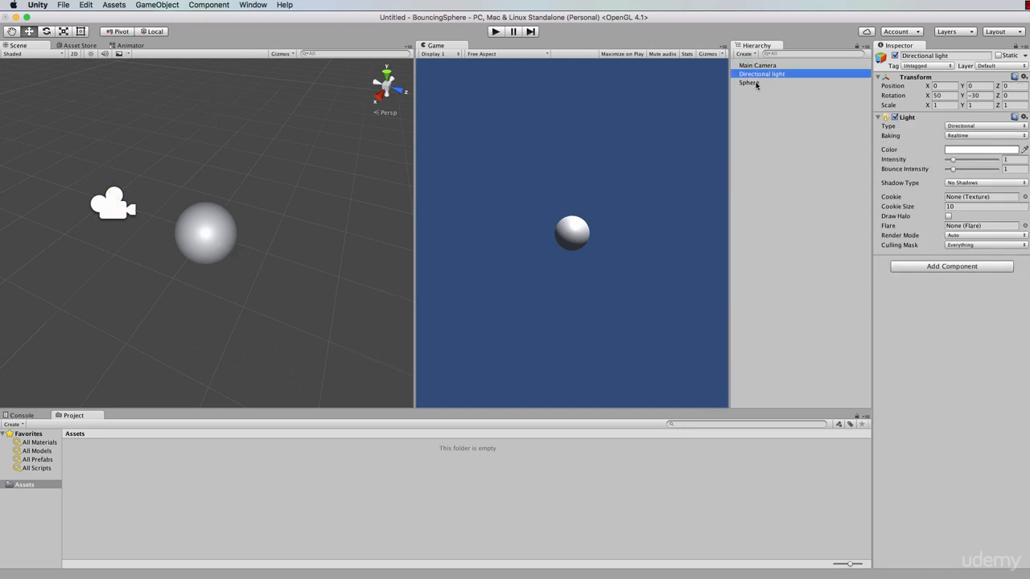
{"action": "left_click", "coordinate": [760, 67]}
{"action": "left_click", "coordinate": [760, 74]}
{"action": "left_click", "coordinate": [761, 82]}
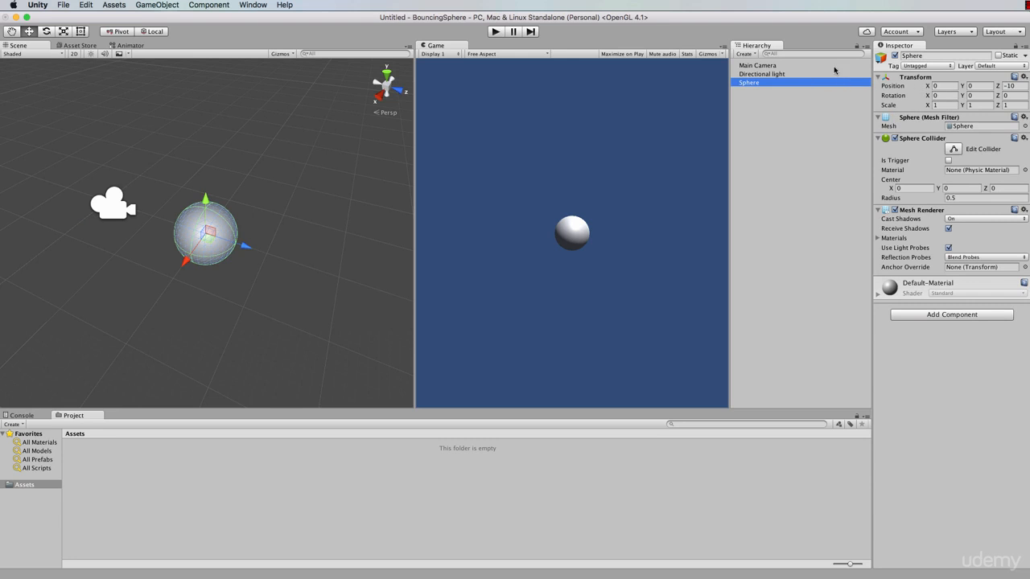
{"action": "left_click", "coordinate": [763, 66]}
{"action": "left_click", "coordinate": [760, 74]}
{"action": "left_click", "coordinate": [763, 84]}
Set the Directional light's Intensity to 1.68 and Bounce Intensity to 1.43, then select the Sphere
{"action": "left_click", "coordinate": [766, 75]}
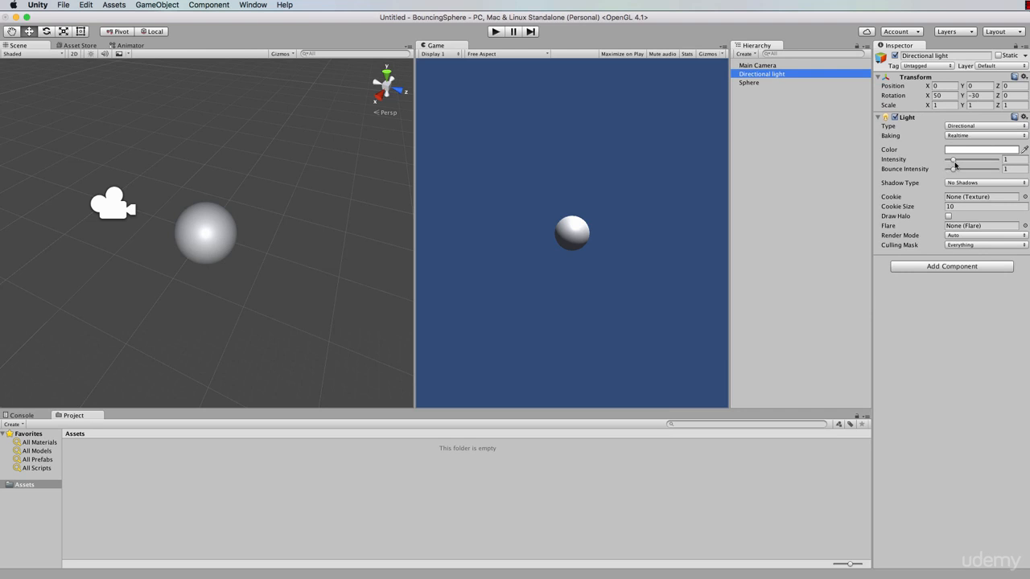
{"action": "mouse_move", "coordinate": [953, 160]}
{"action": "left_mouse_down"}
{"action": "mouse_move", "coordinate": [982, 161]}
{"action": "mouse_move", "coordinate": [956, 161]}
{"action": "mouse_move", "coordinate": [956, 171]}
{"action": "mouse_move", "coordinate": [998, 171]}
{"action": "mouse_move", "coordinate": [956, 171]}
{"action": "left_mouse_up"}
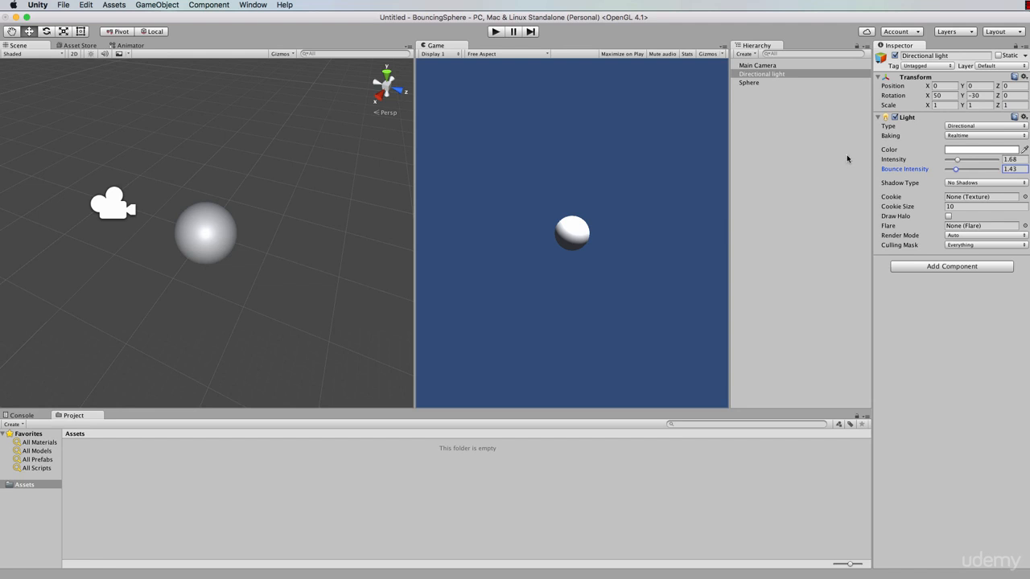
{"action": "left_click", "coordinate": [766, 66]}
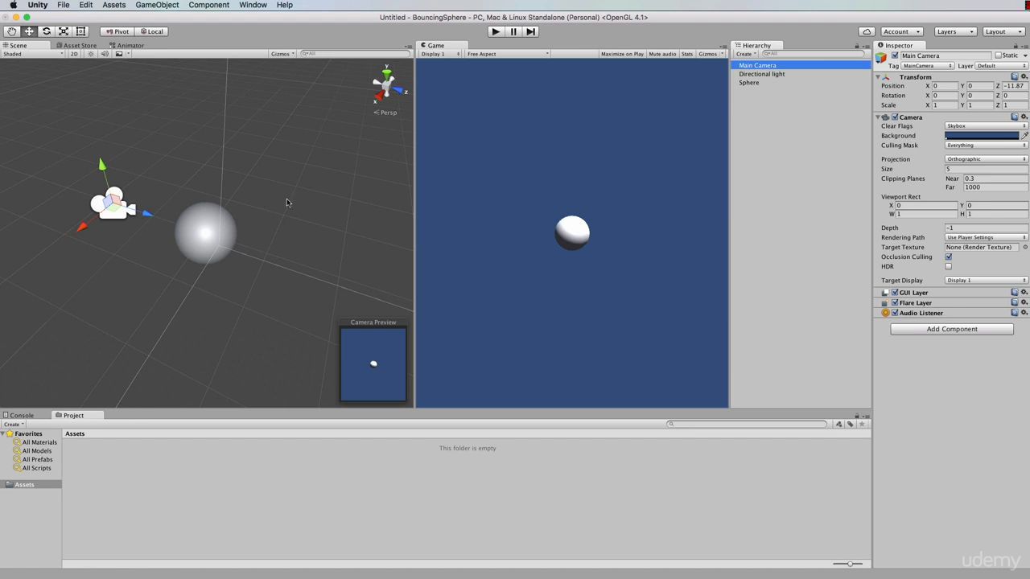
{"action": "left_click", "coordinate": [747, 83]}
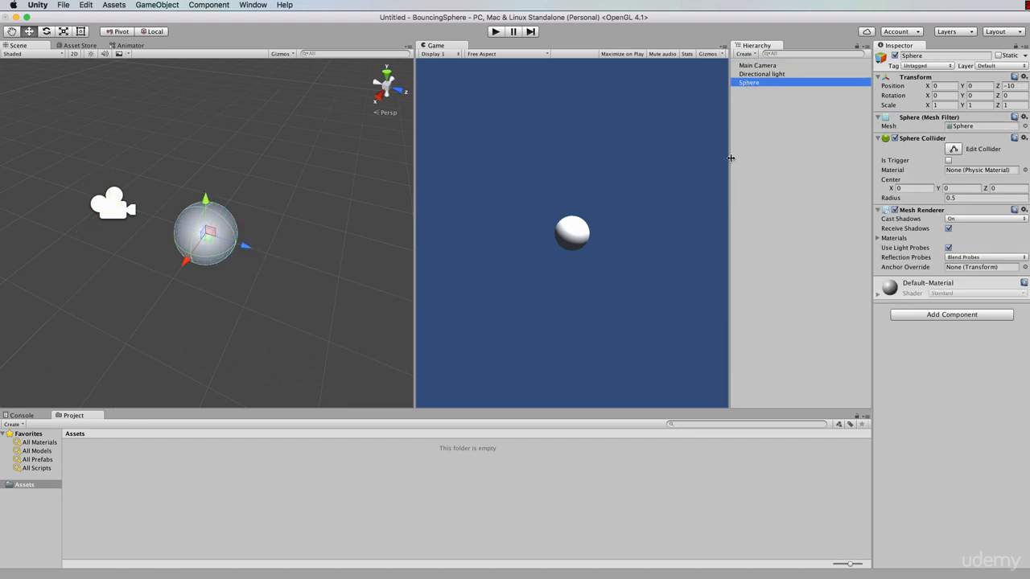